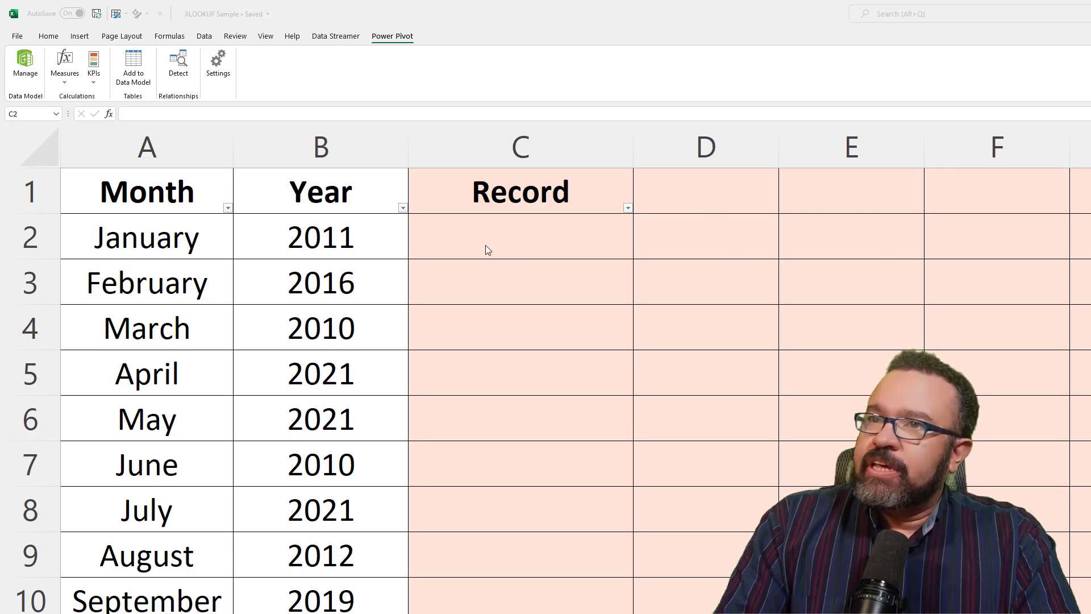
# Step: Start =xlookup( in C2 with the month in A2 joined to the year in B2 as lookup value
pyautogui.click(532, 264)
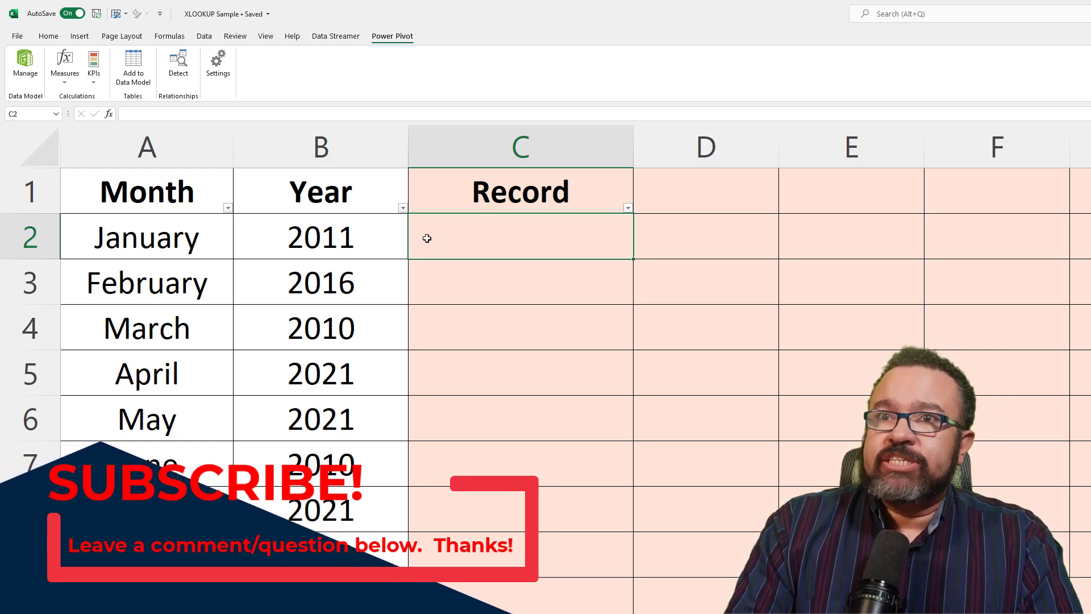
pyautogui.click(153, 244)
pyautogui.click(321, 241)
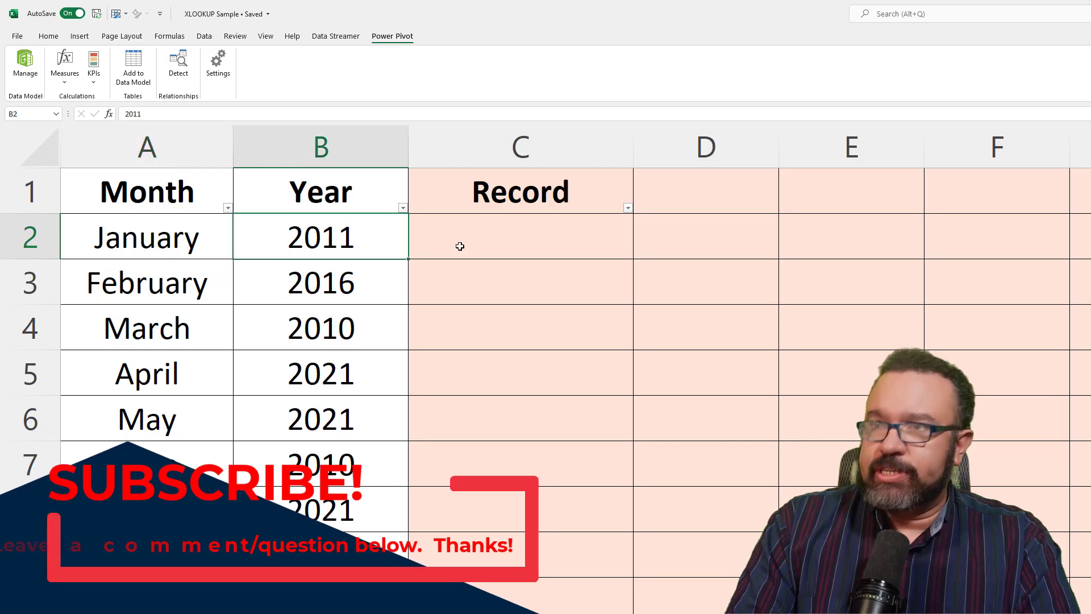
pyautogui.doubleClick(504, 237)
pyautogui.write('=')
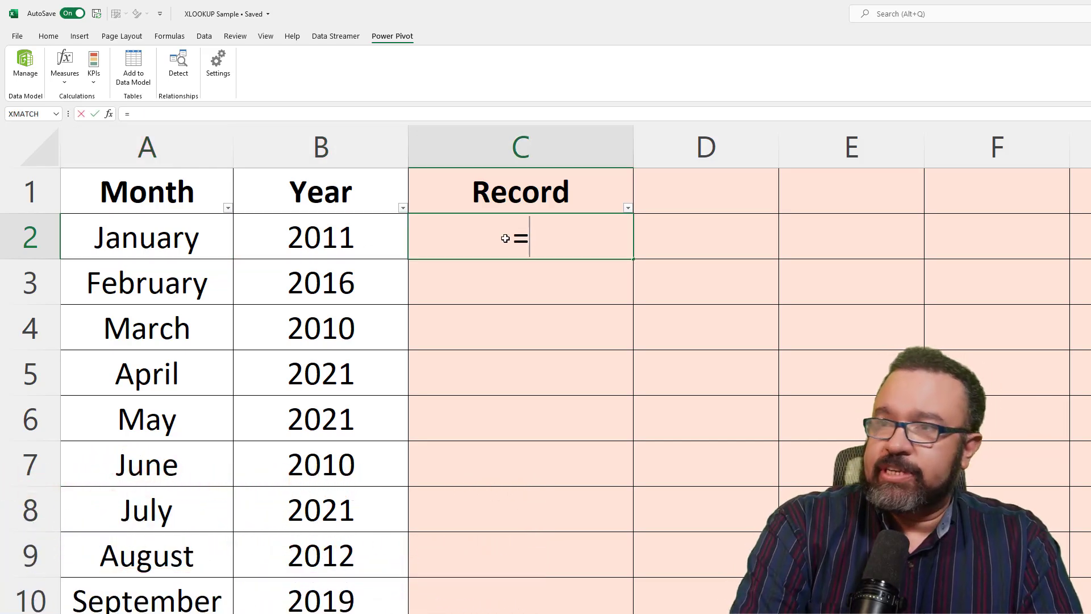
pyautogui.write('xlookup')
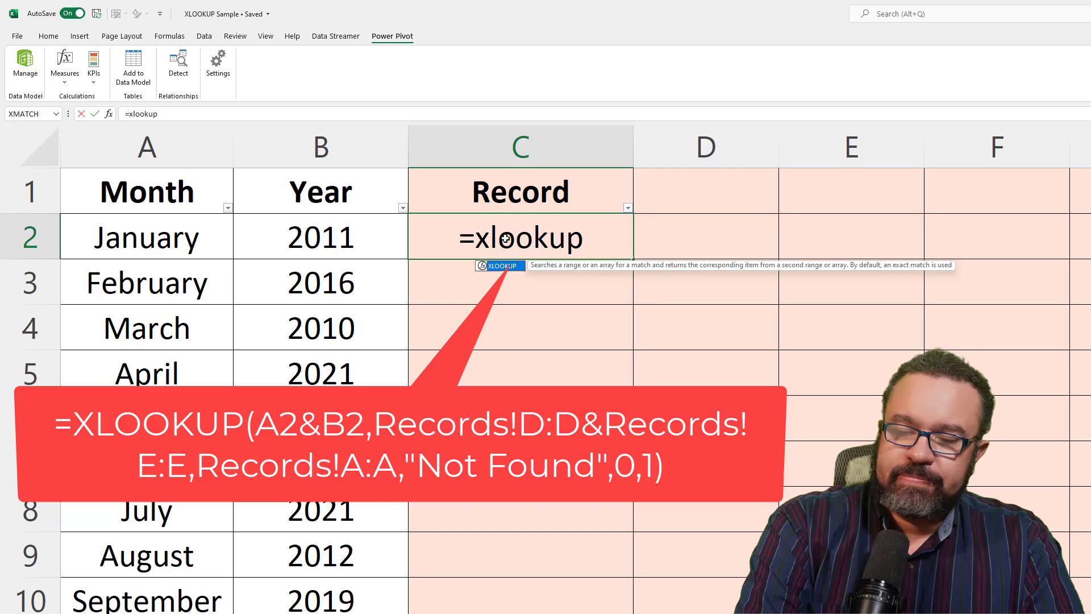
pyautogui.write('(')
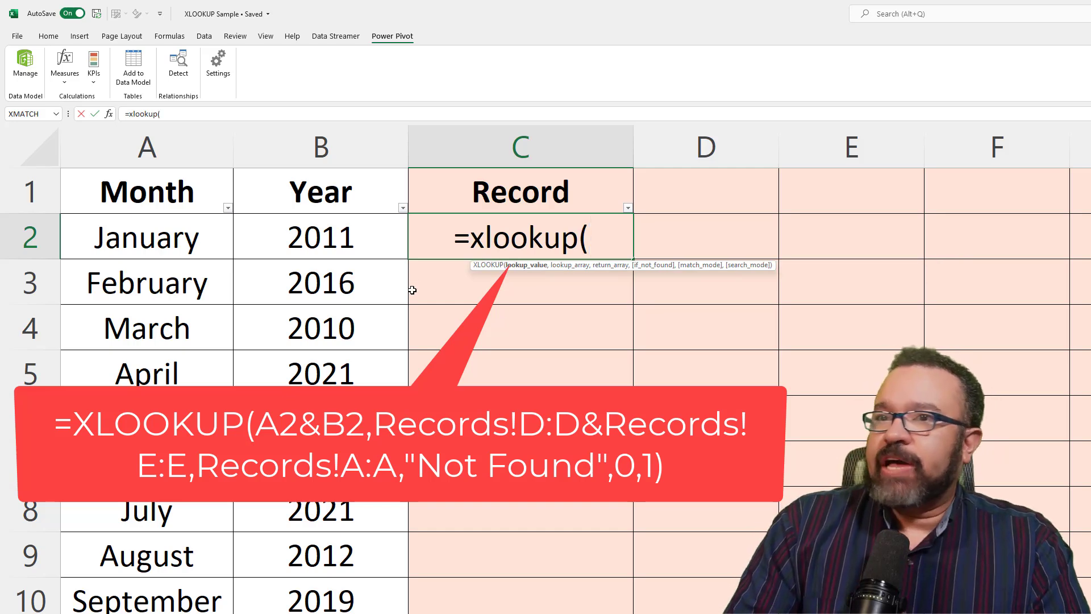
pyautogui.click(169, 243)
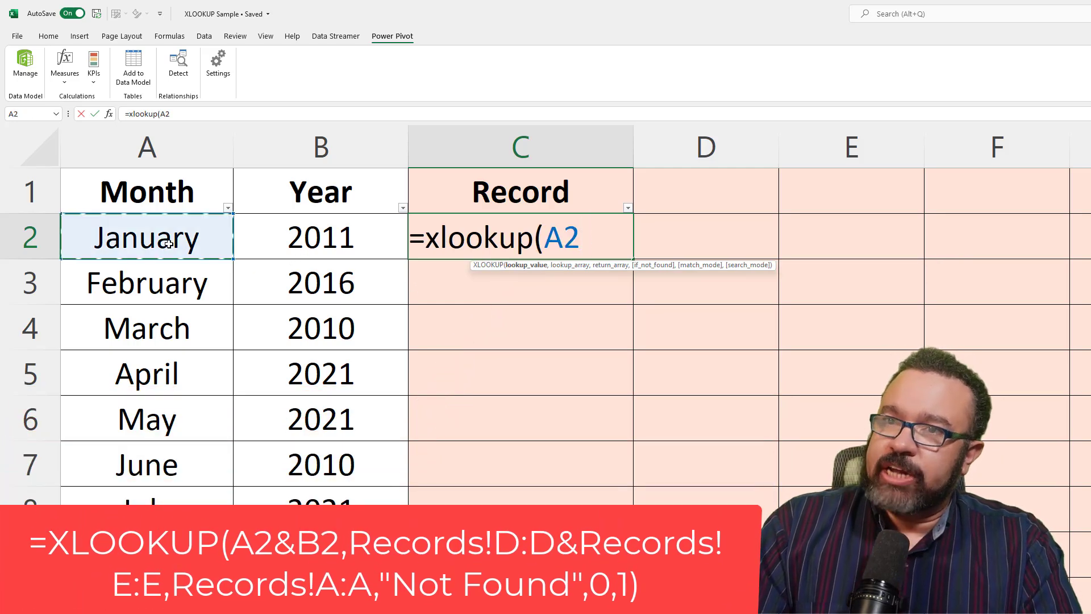
pyautogui.write('&')
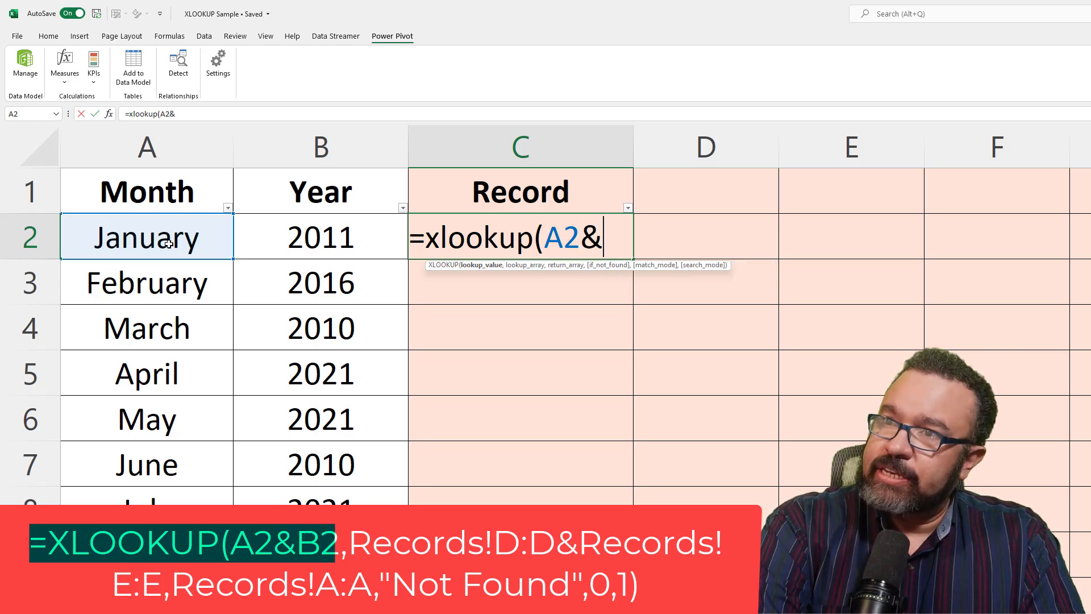
pyautogui.click(325, 248)
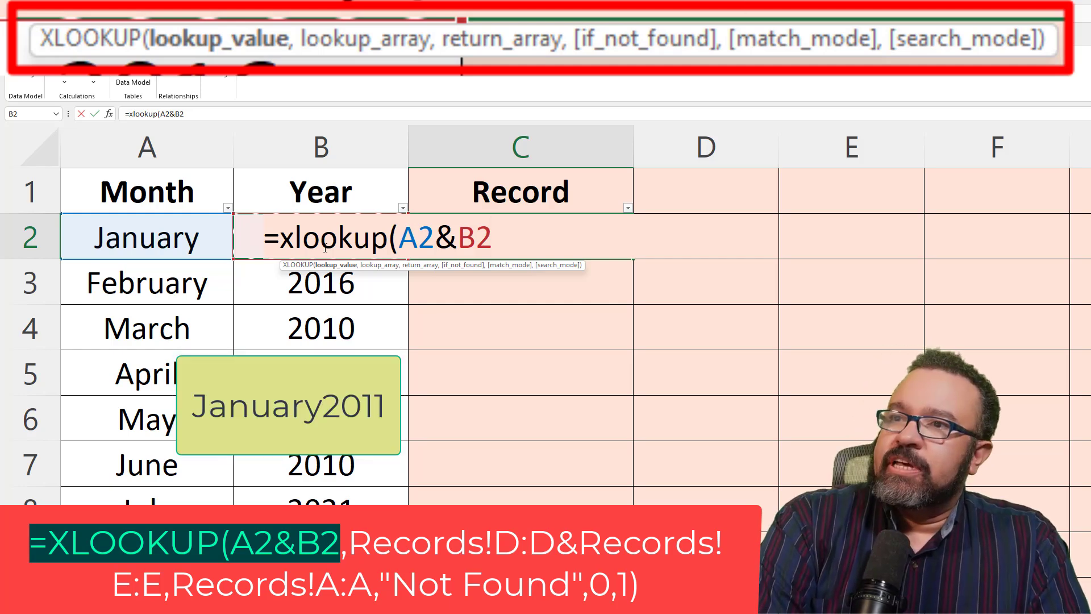
pyautogui.write(',')
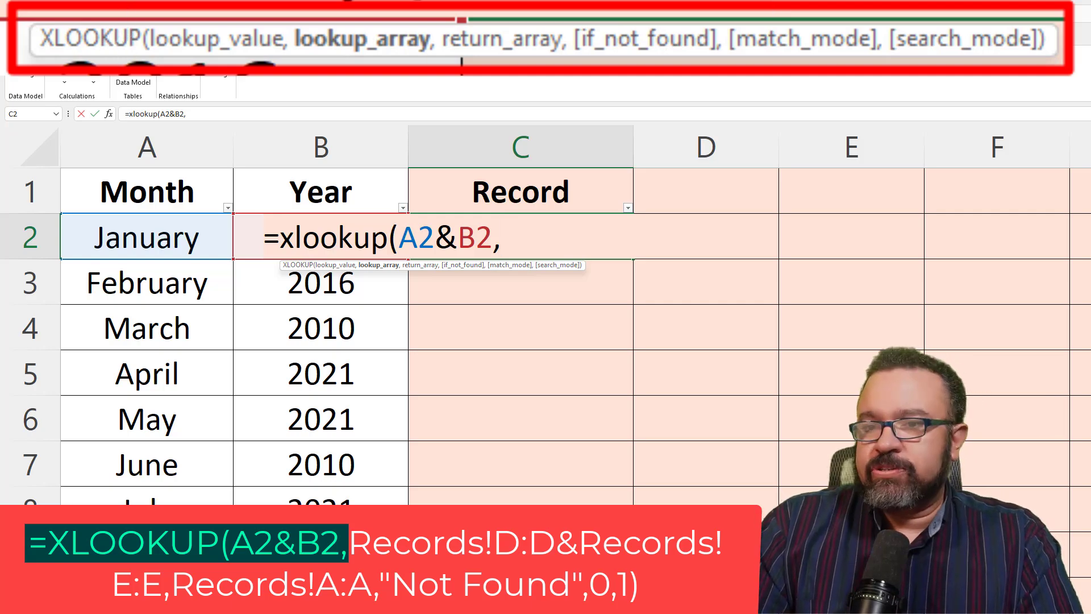
# Step: Add Records!D:D&Records!E:E, the joined Month and Year columns, as the lookup array
pyautogui.hotkey('ctrl', 'pagedown')
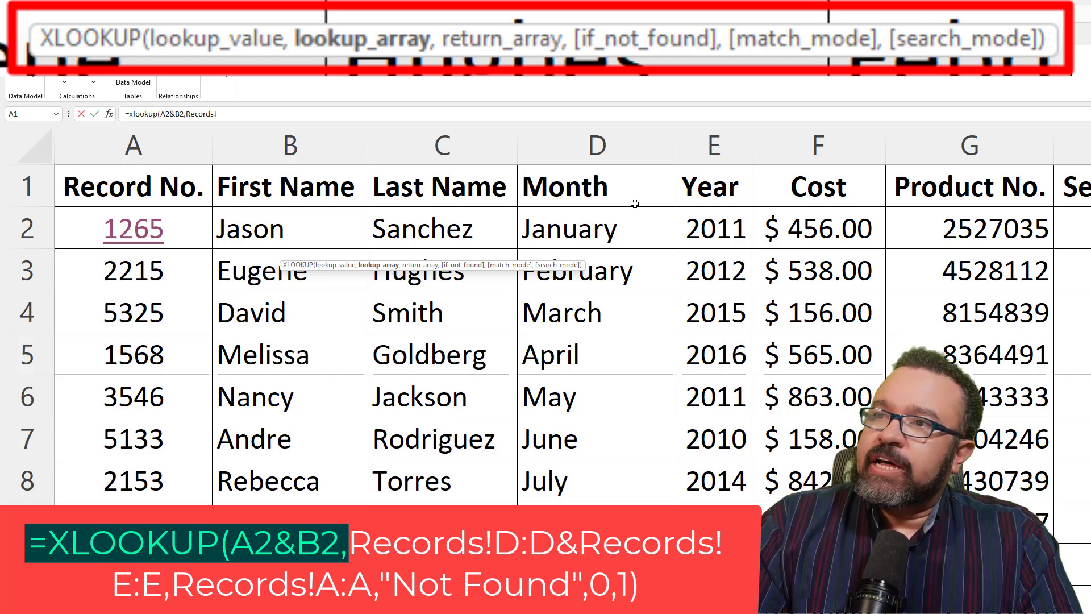
pyautogui.click(593, 147)
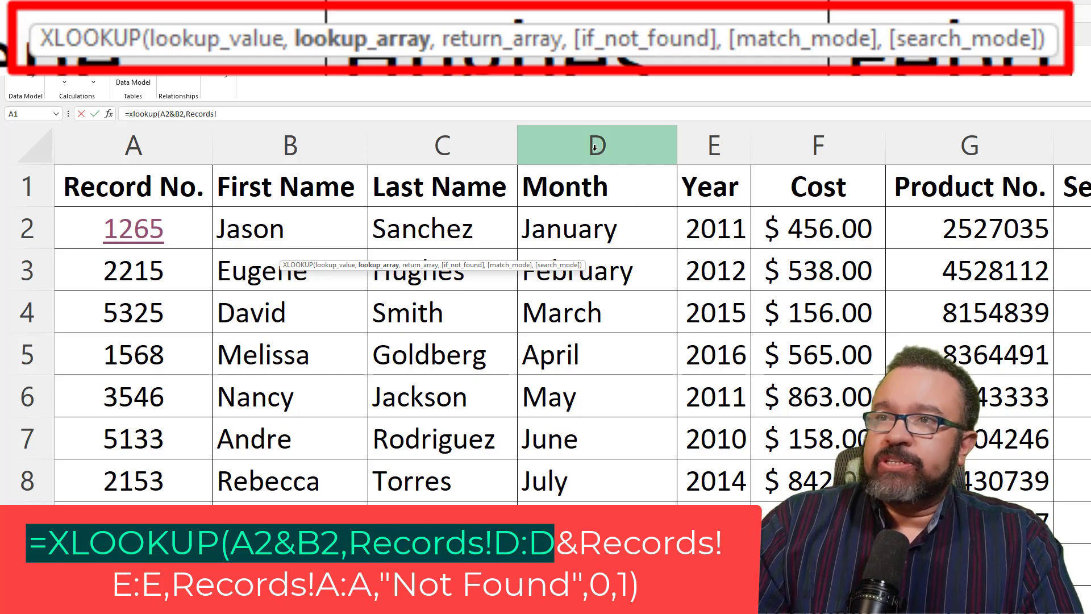
pyautogui.click(594, 146)
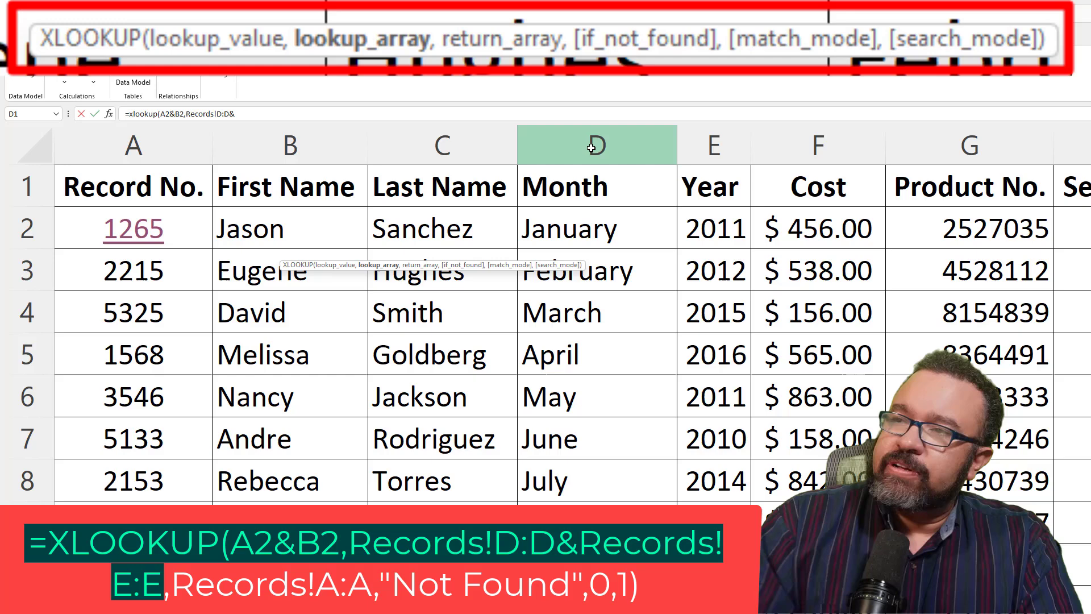
pyautogui.write('&')
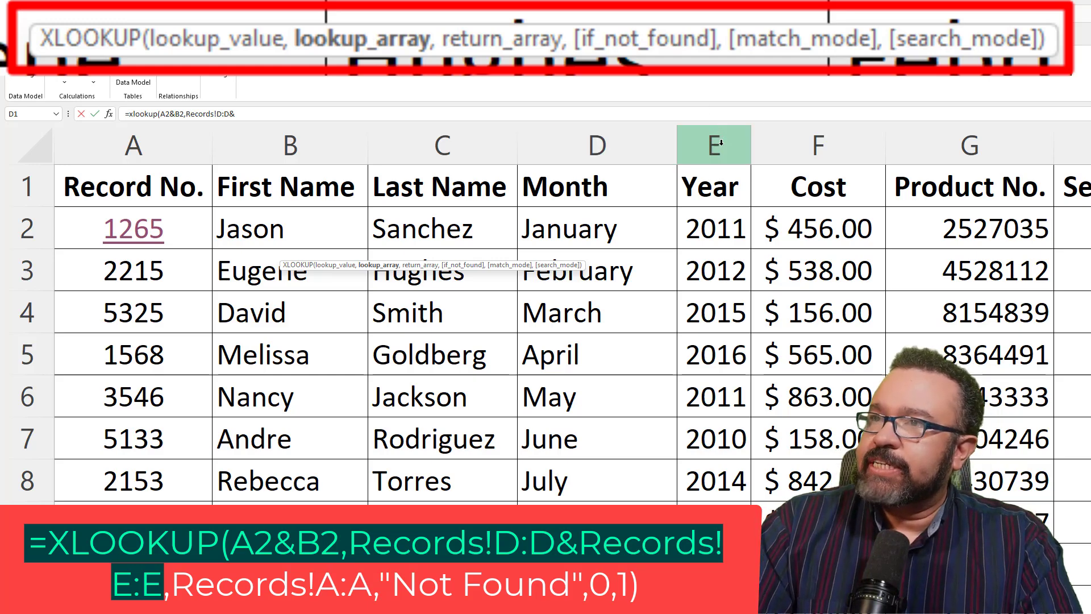
pyautogui.click(720, 142)
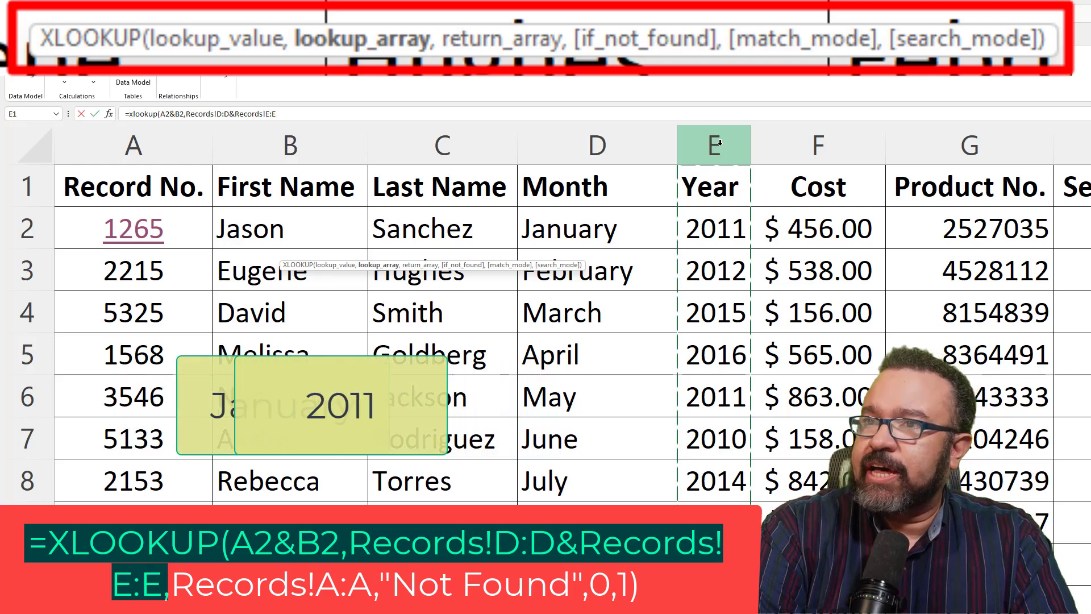
pyautogui.write(',')
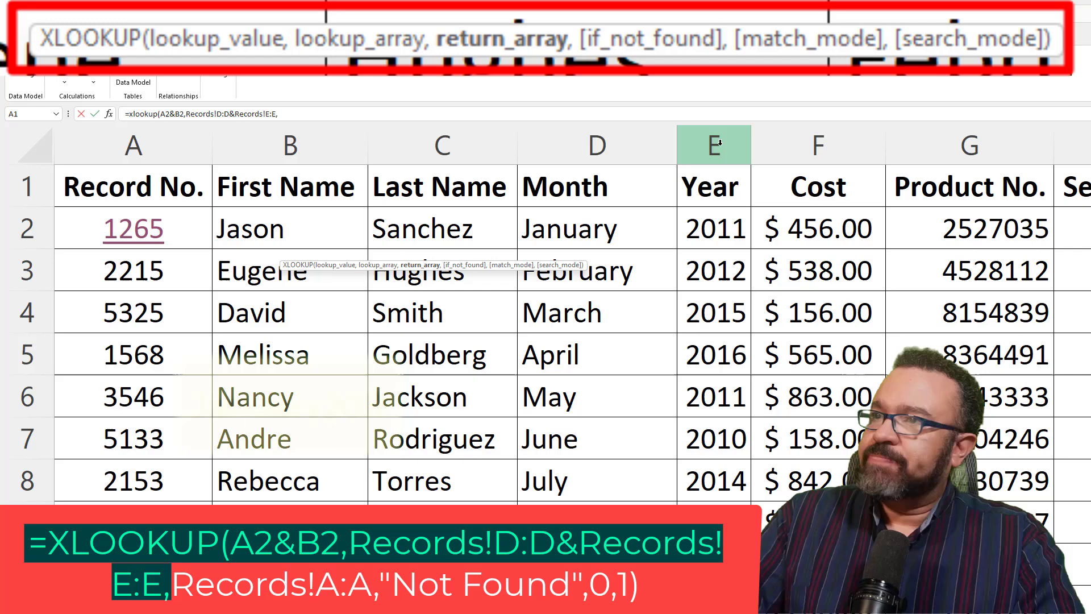
# Step: Return Records!A:A record numbers, with "Not Found", exact match 0 and search mode 1, closing the formula
pyautogui.click(128, 134)
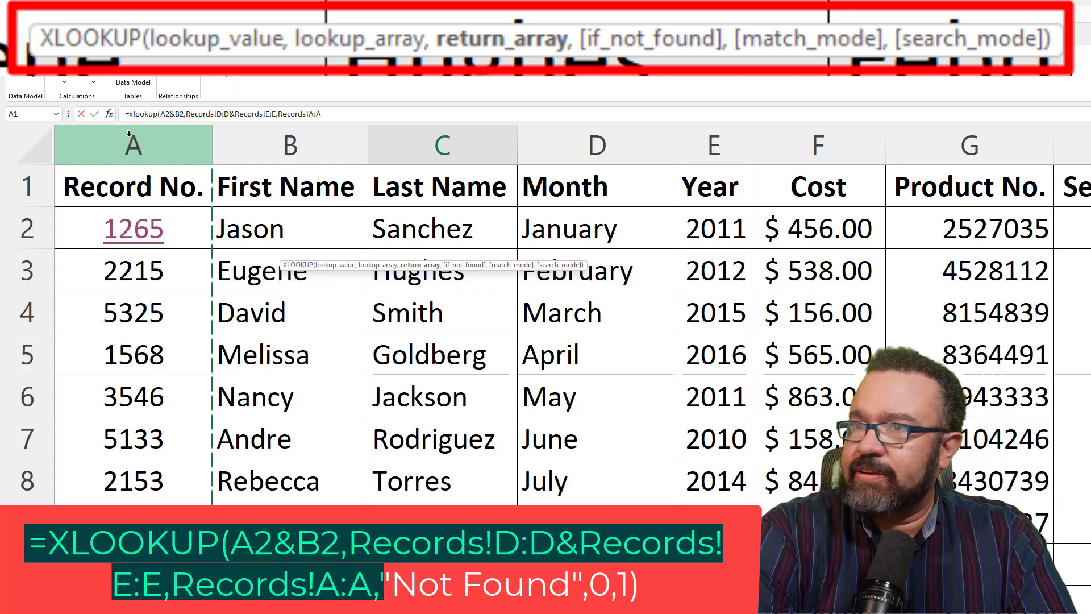
pyautogui.write(',')
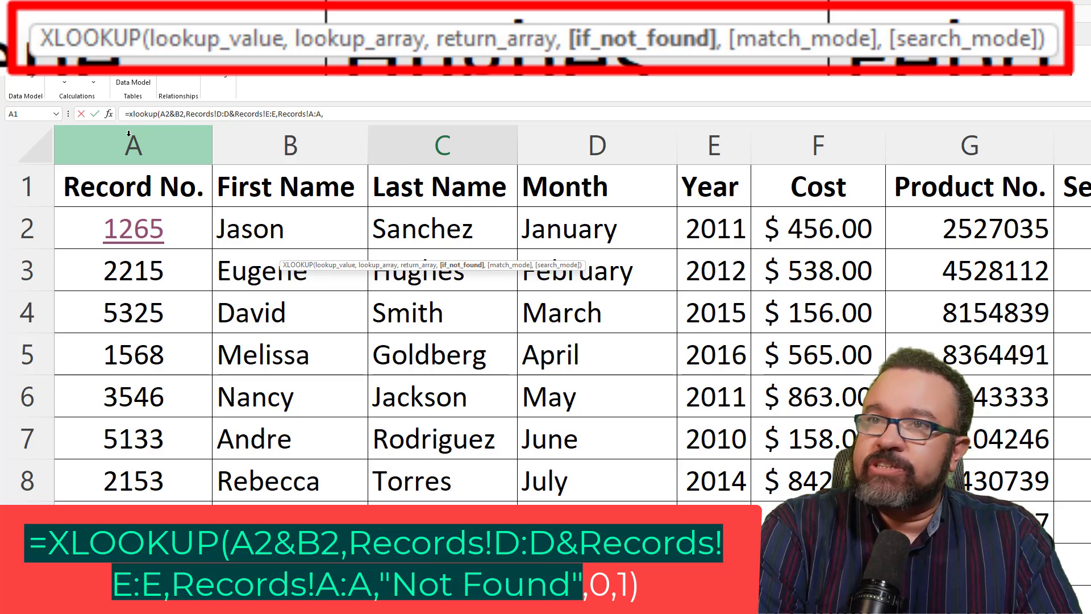
pyautogui.write('"No')
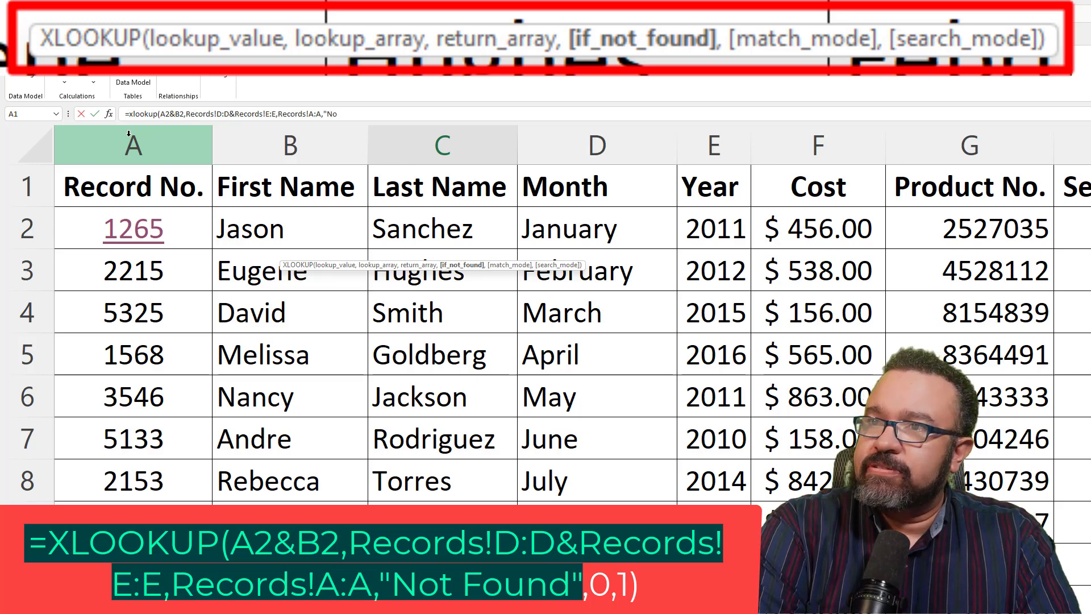
pyautogui.write('t Found"')
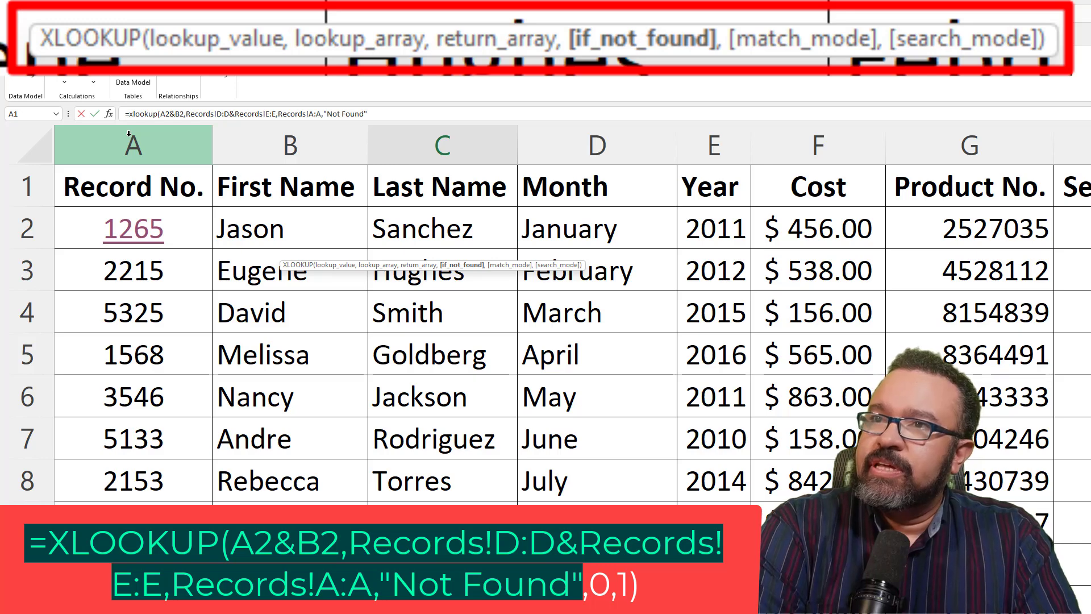
pyautogui.write(',')
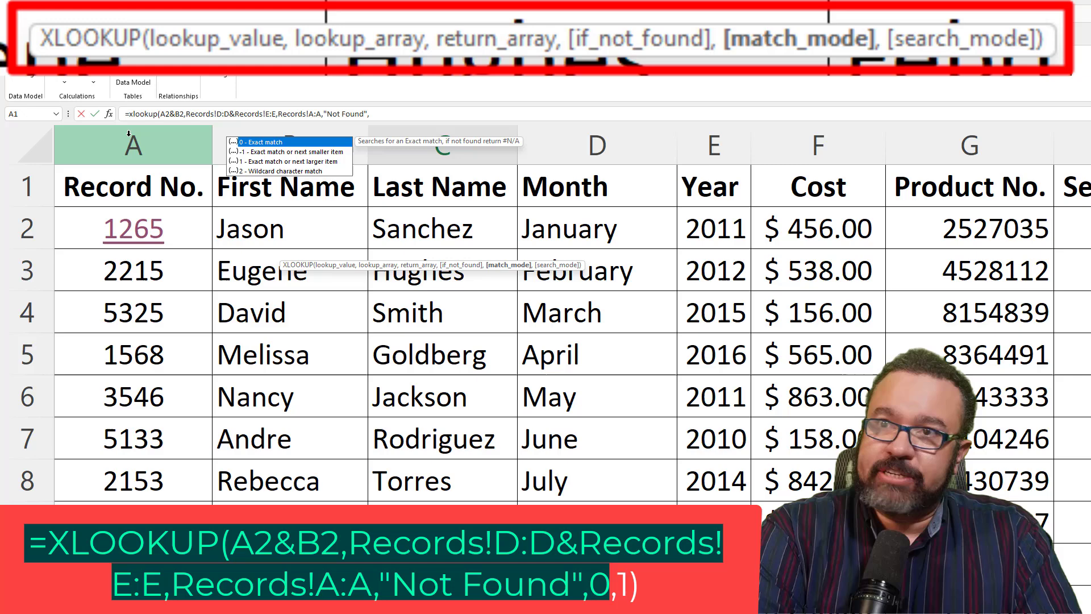
pyautogui.write('0')
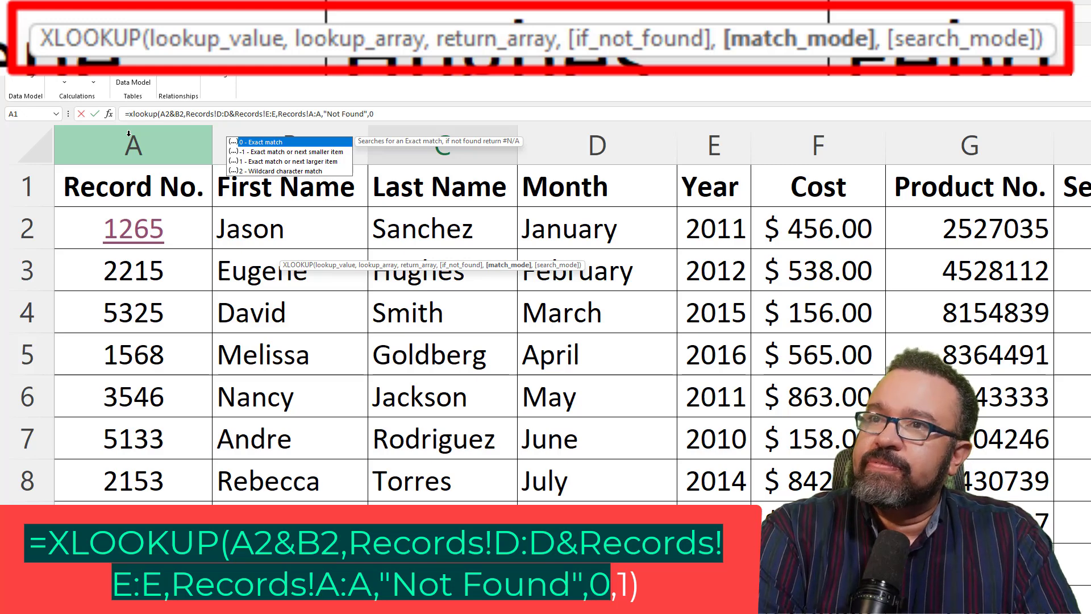
pyautogui.write(',1')
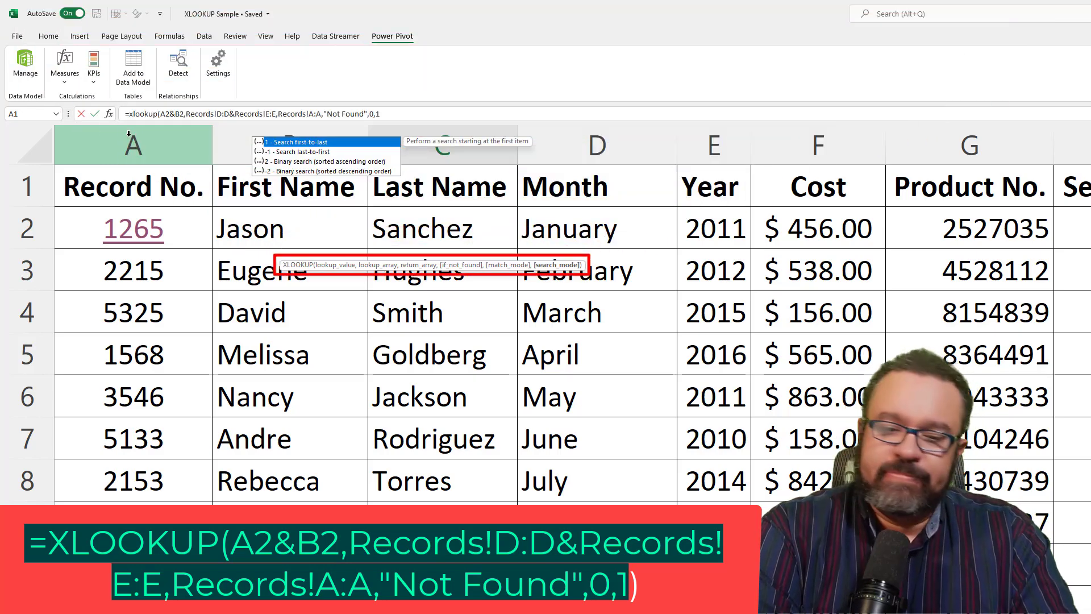
pyautogui.write(')')
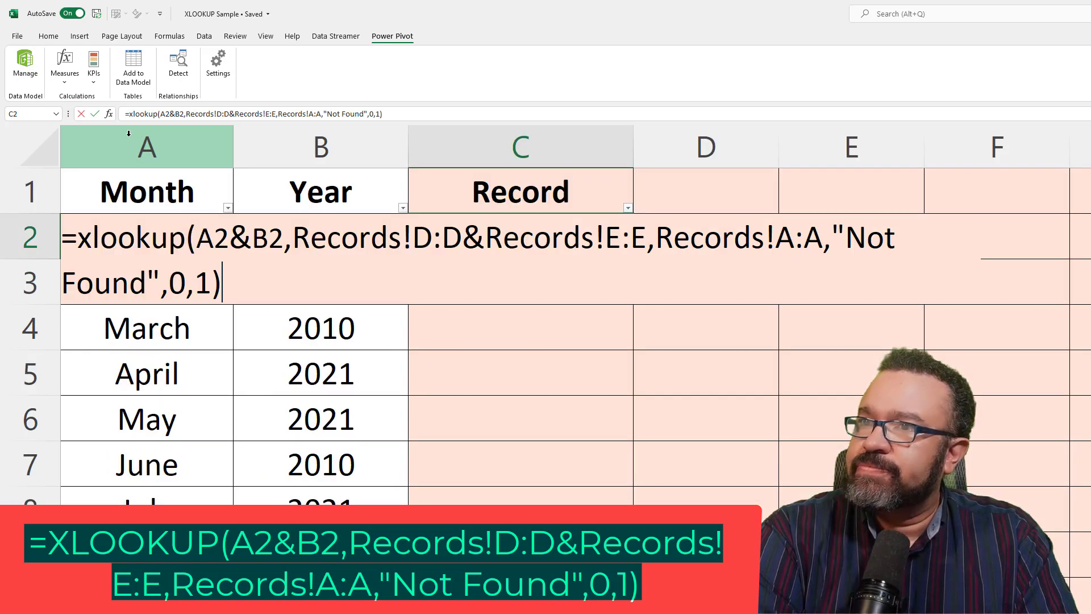
# Step: Commit the C2 formula and fill it down the whole Record column with Ctrl+D
pyautogui.press('Return')
pyautogui.click(613, 252)
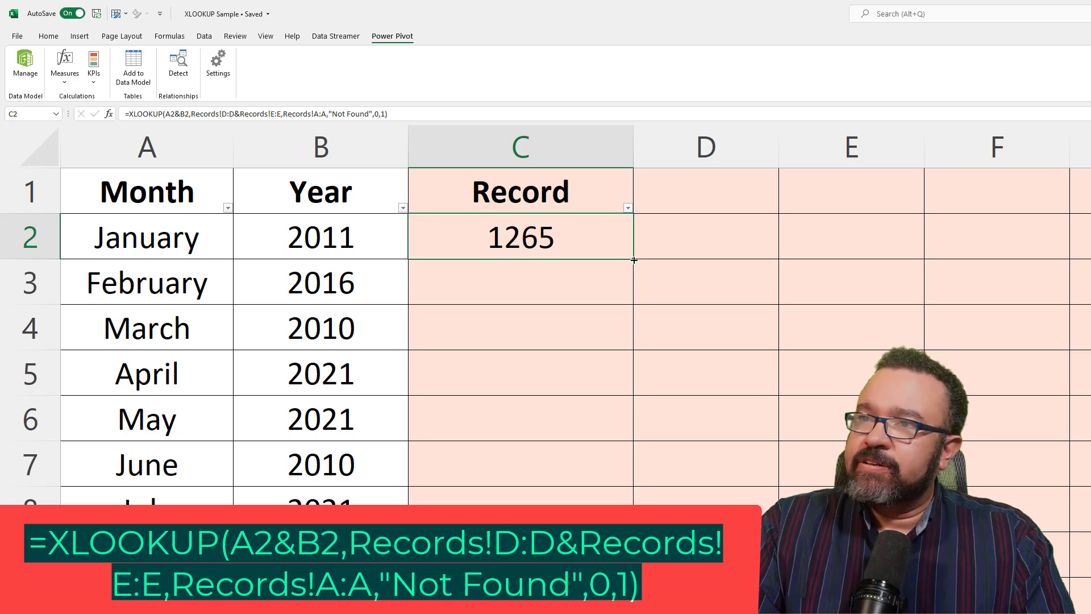
pyautogui.hotkey('ctrl', 'shift', 'Down')
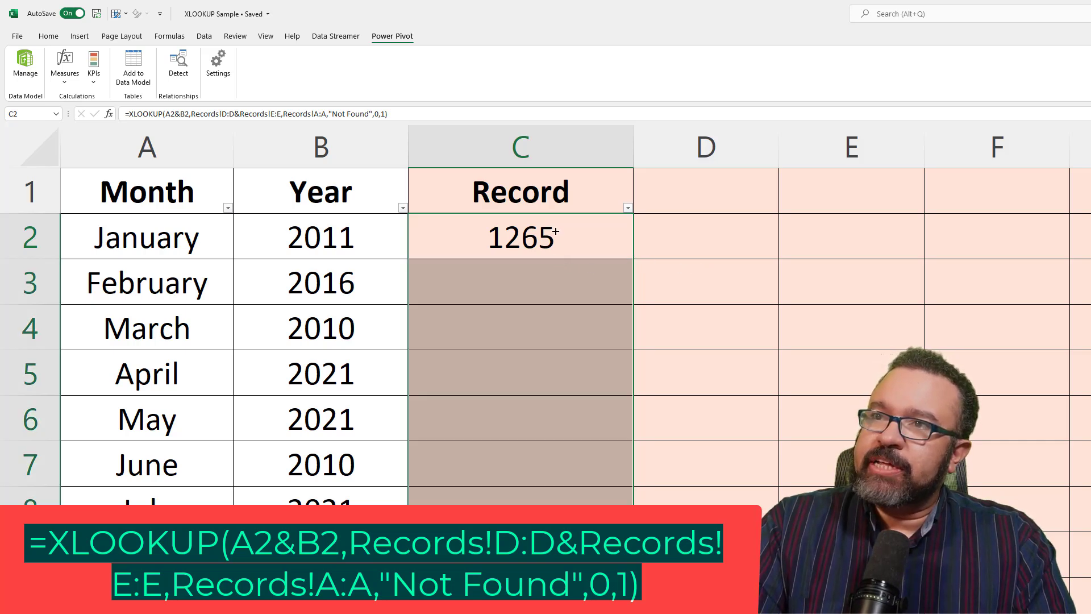
pyautogui.hotkey('ctrl', 'd')
pyautogui.click(554, 267)
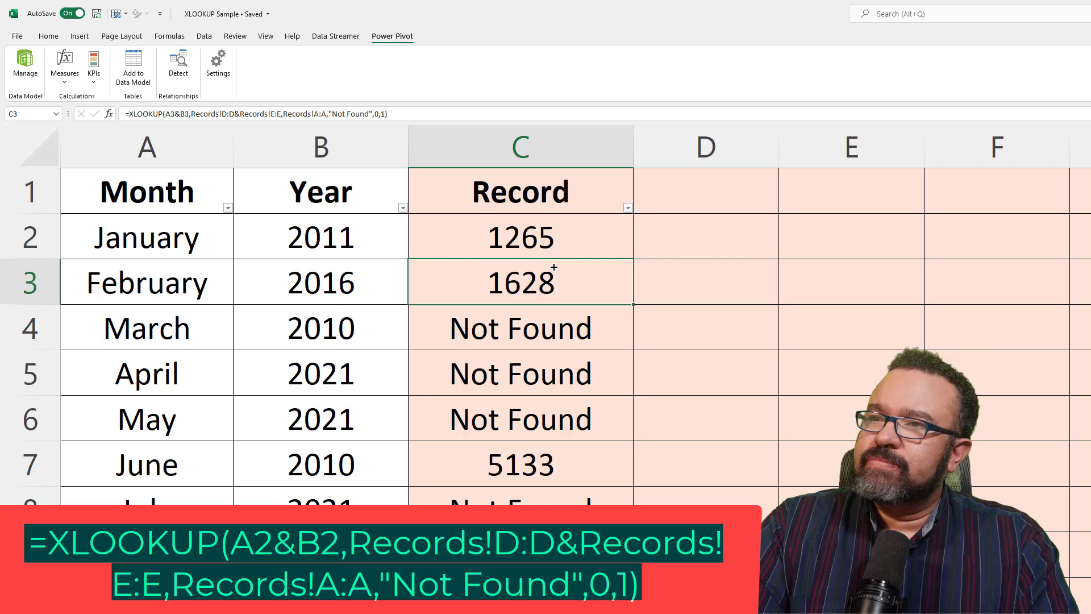
# Step: Check the results: C2 and C3 formulas, Not Found in C4:C6, and 5133 in C7
pyautogui.click(551, 233)
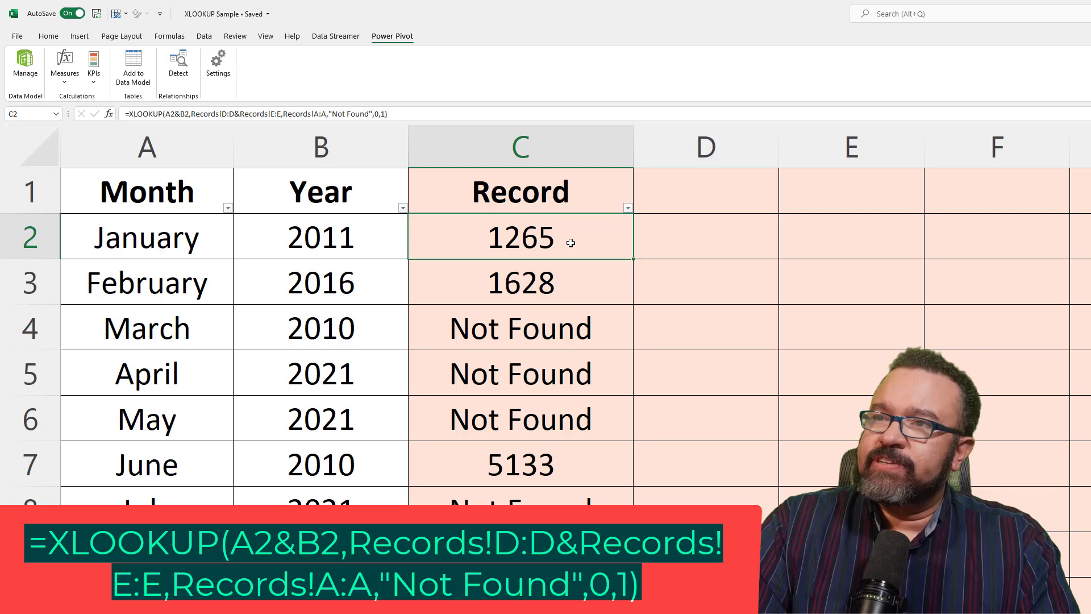
pyautogui.click(551, 291)
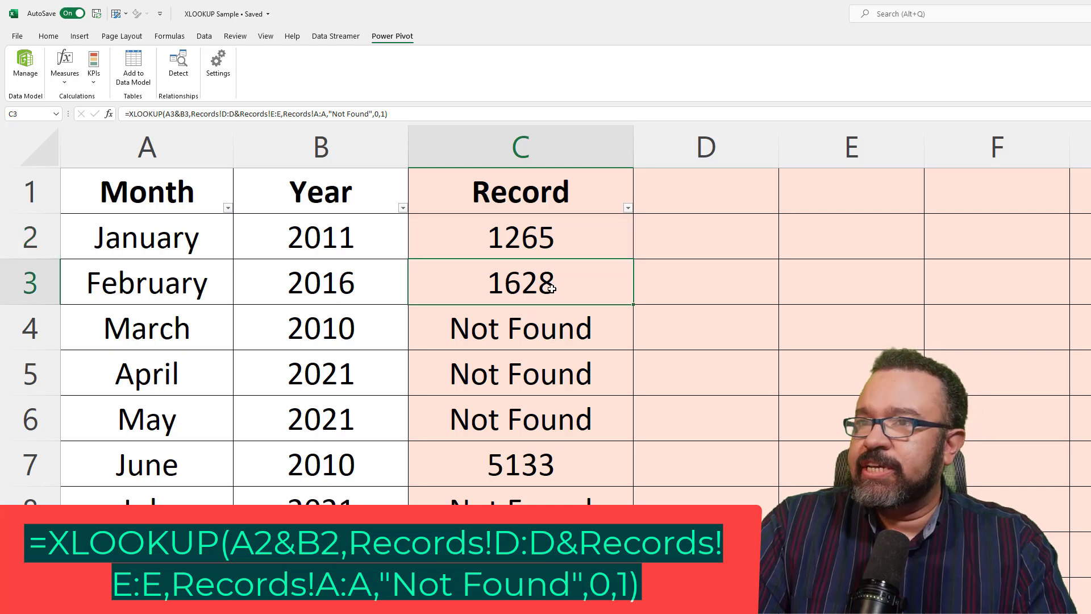
pyautogui.moveTo(514, 333); pyautogui.dragTo(499, 430)
pyautogui.click(521, 463)
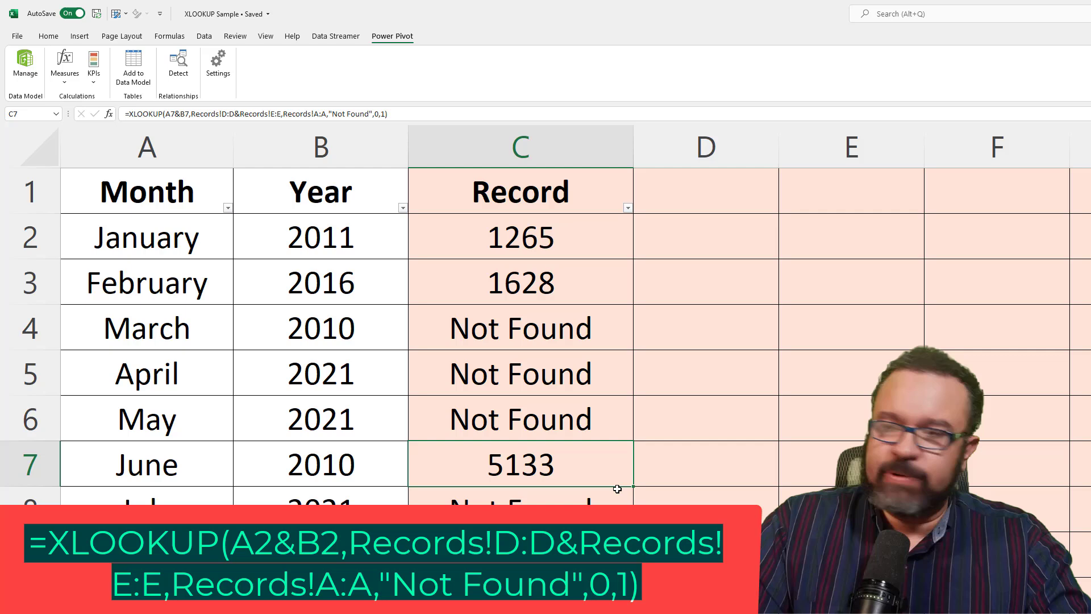
# Step: Copy 5133 and Find it in the Records sheet's Record No. column, landing on the June 2010 row
pyautogui.hotkey('ctrl', 'c')
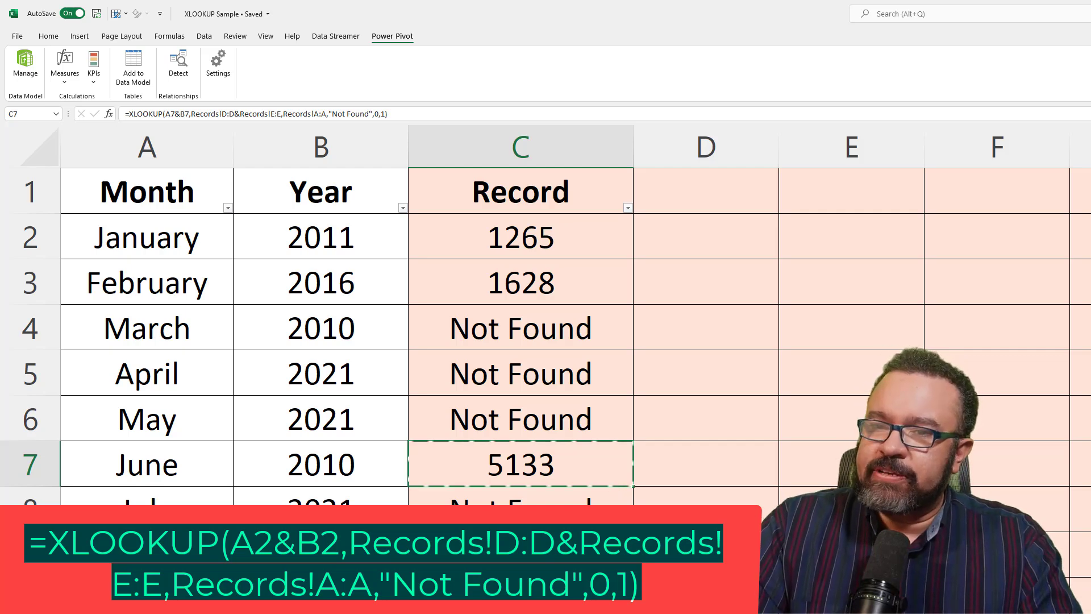
pyautogui.hotkey('ctrl', 'pagedown')
pyautogui.click(125, 153)
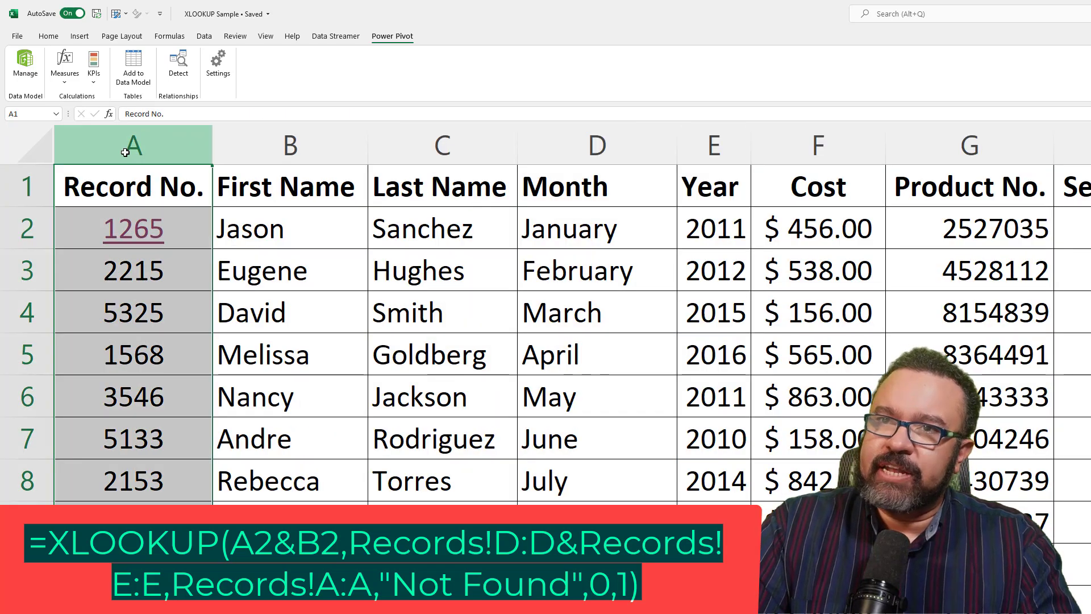
pyautogui.hotkey('ctrl', 'f')
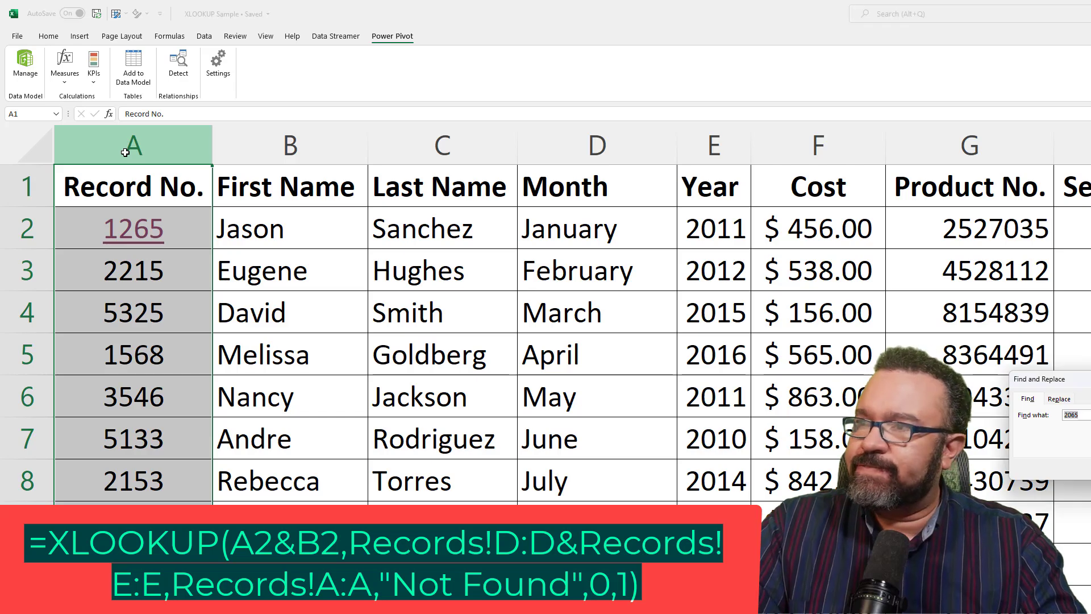
pyautogui.moveTo(1057, 379); pyautogui.dragTo(297, 351)
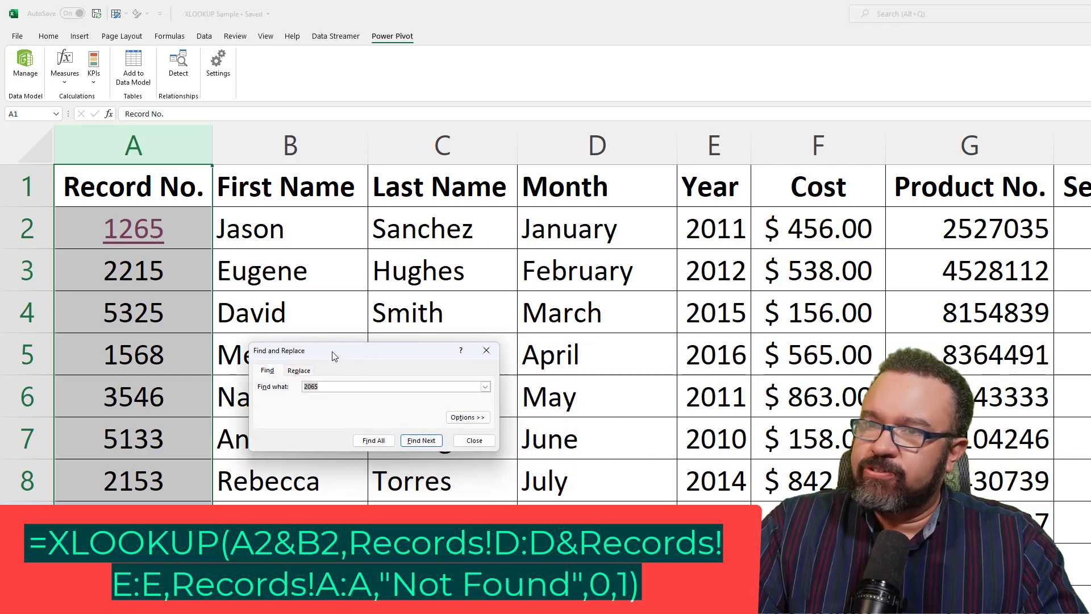
pyautogui.write('5133')
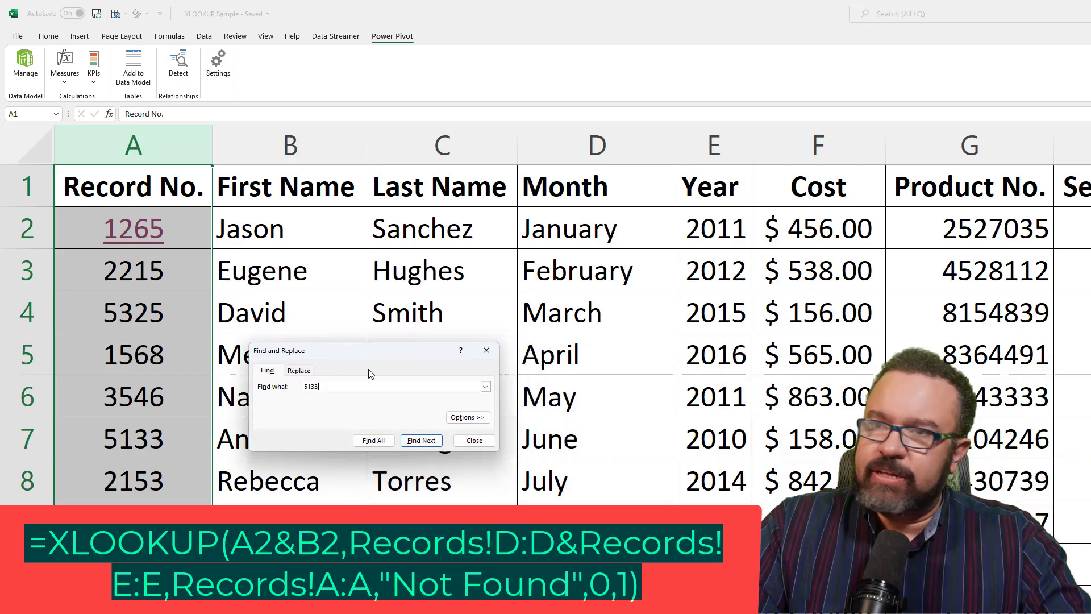
pyautogui.click(421, 442)
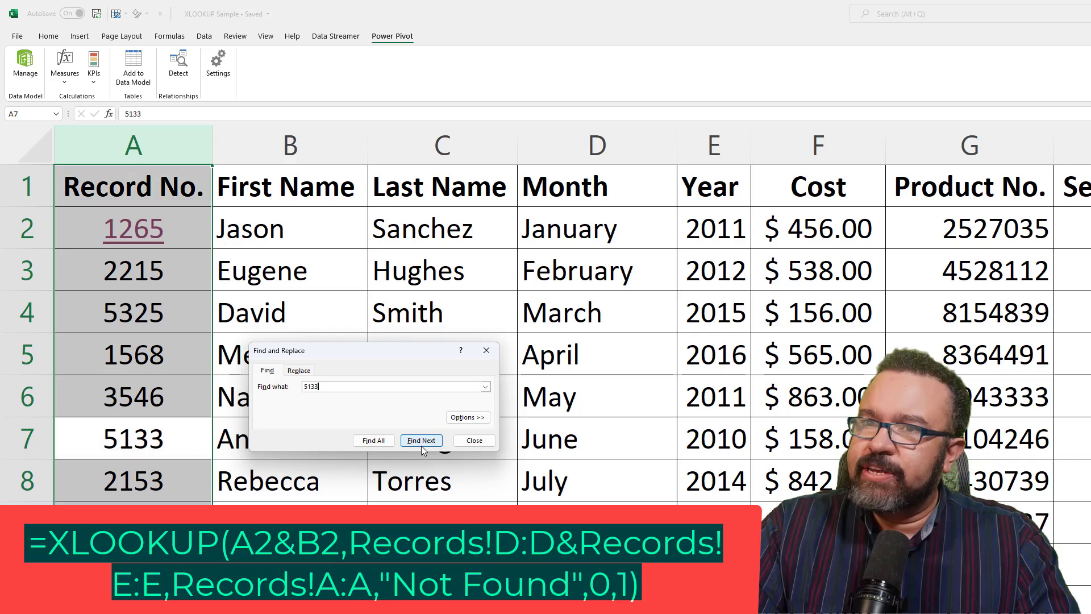
pyautogui.click(482, 442)
pyautogui.click(195, 445)
pyautogui.click(544, 448)
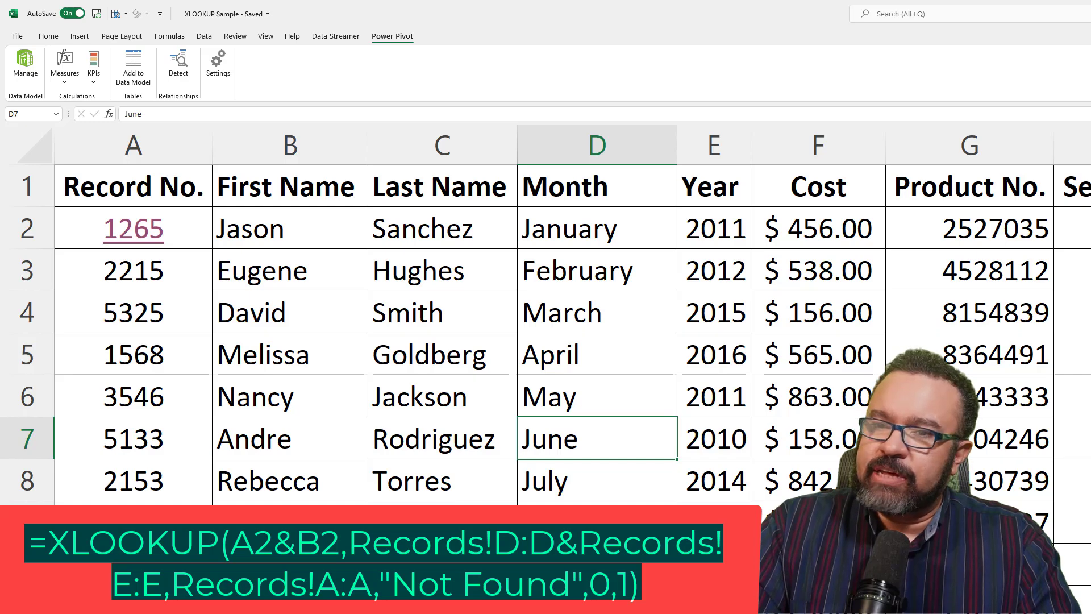
# Step: Go back to the lookup sheet and compare June 2010 in A7:B7 with record 5133
pyautogui.hotkey('ctrl', 'pageup')
pyautogui.click(188, 471)
pyautogui.click(330, 473)
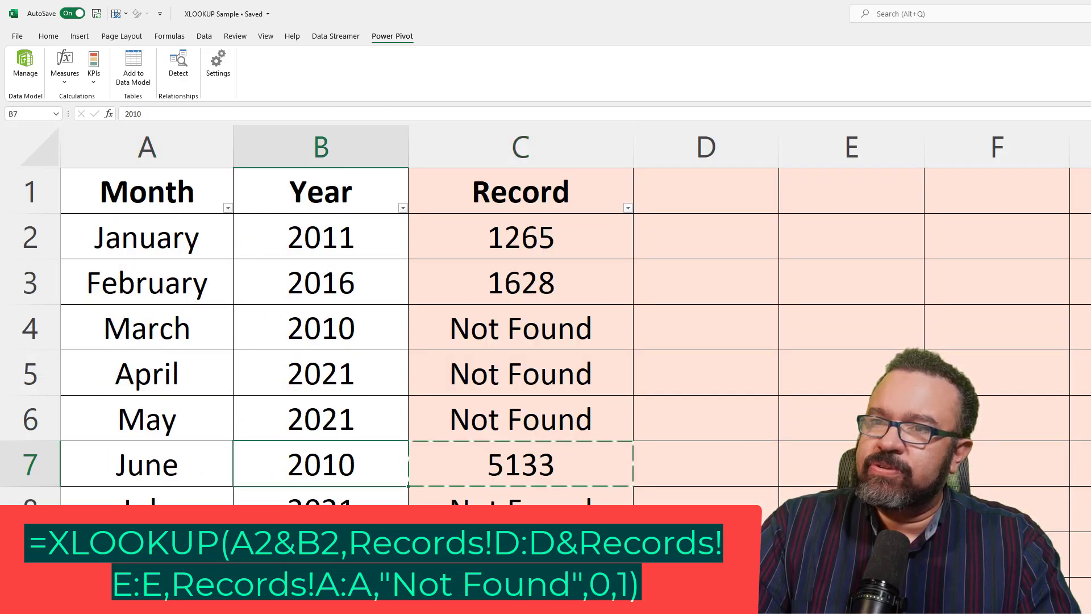